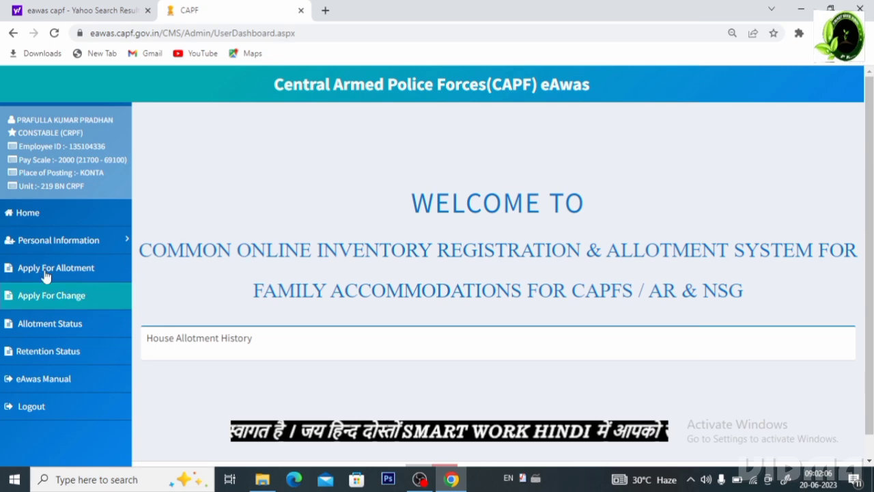
- Open the house allotment application and look through the list of vacant houses
left_click(87, 267)
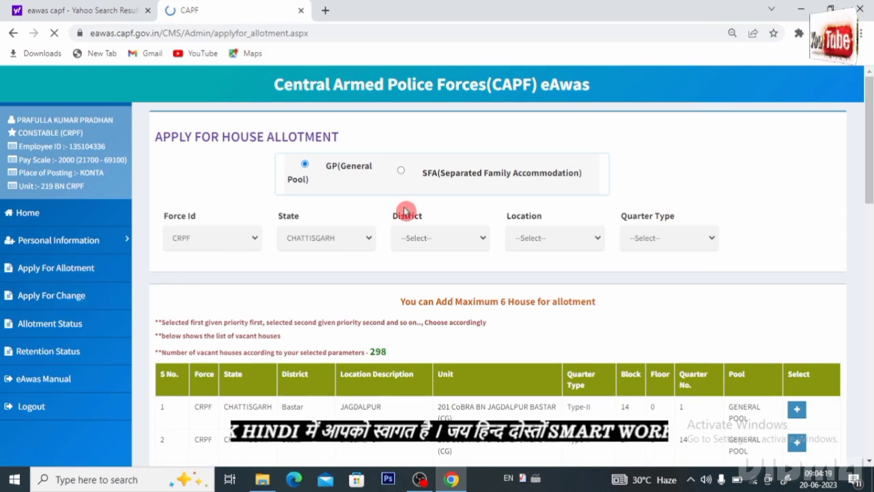
scroll(504, 368, "down", 9)
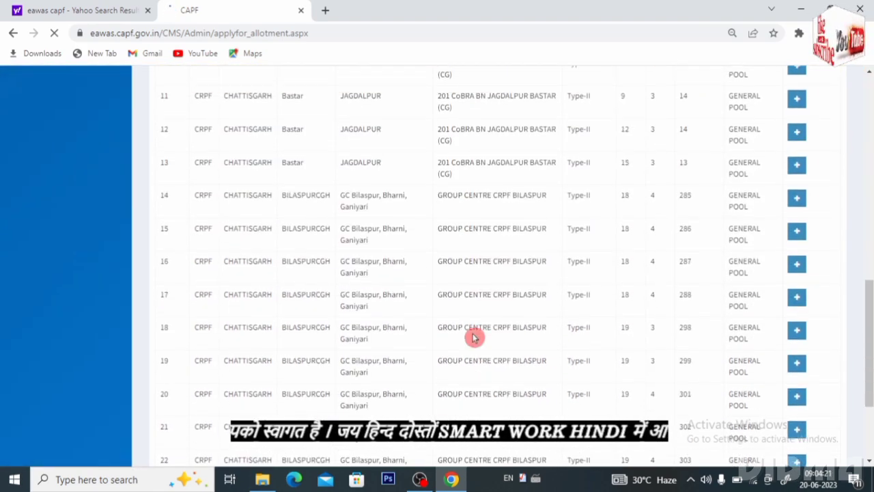
scroll(467, 319, "up", 10)
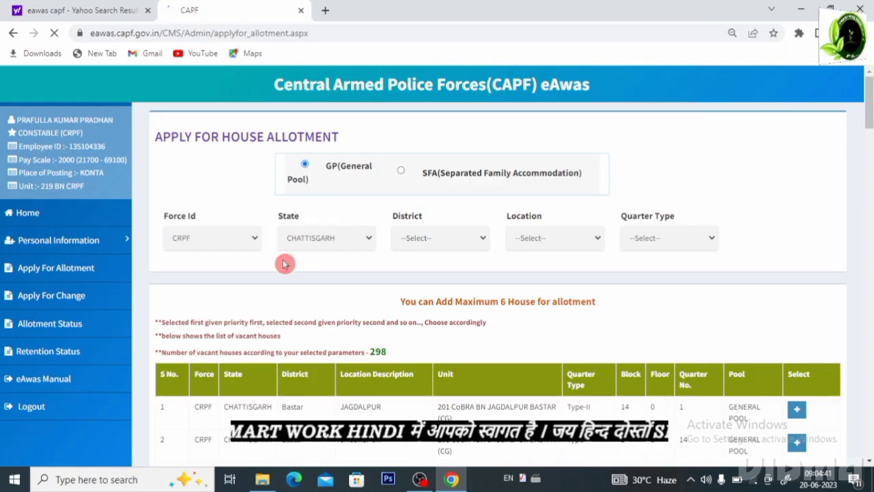
- Filter the vacant houses by force CRPF and state ODISHA
left_click(226, 240)
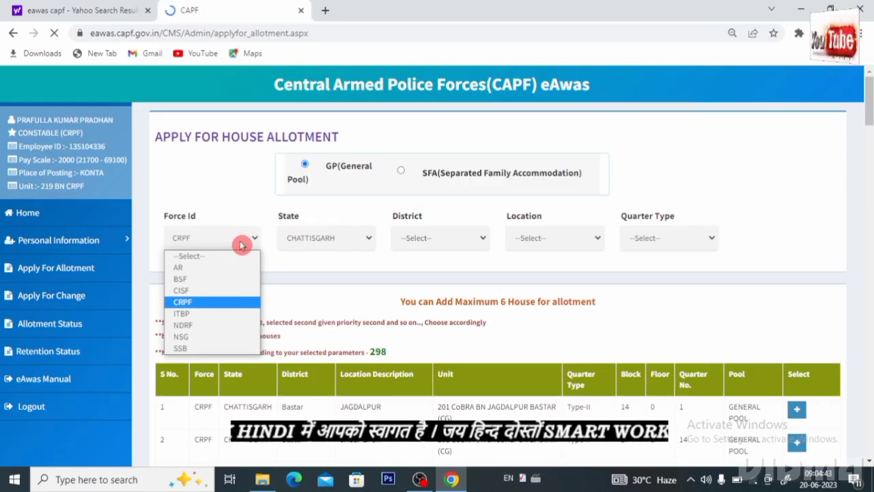
left_click(206, 307)
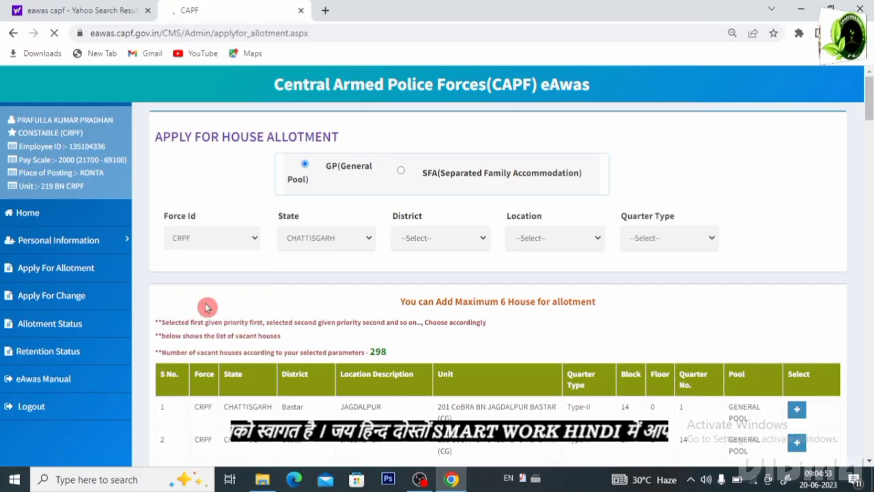
left_click(326, 241)
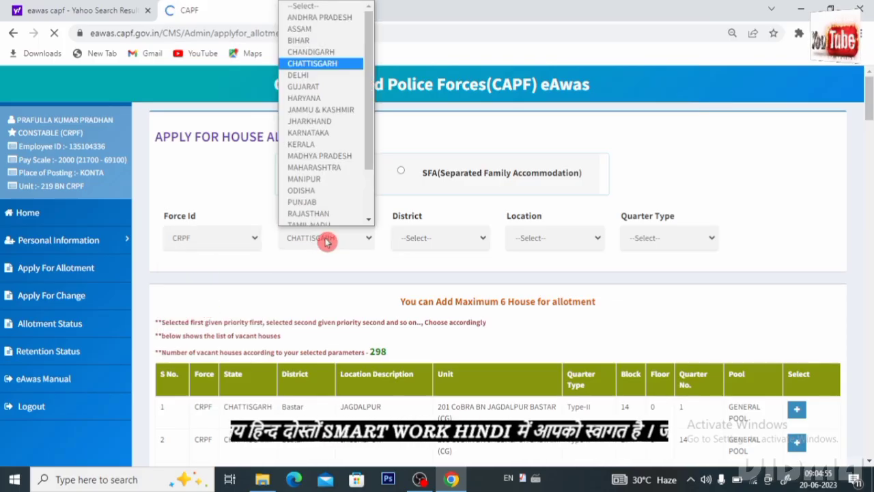
left_click(304, 186)
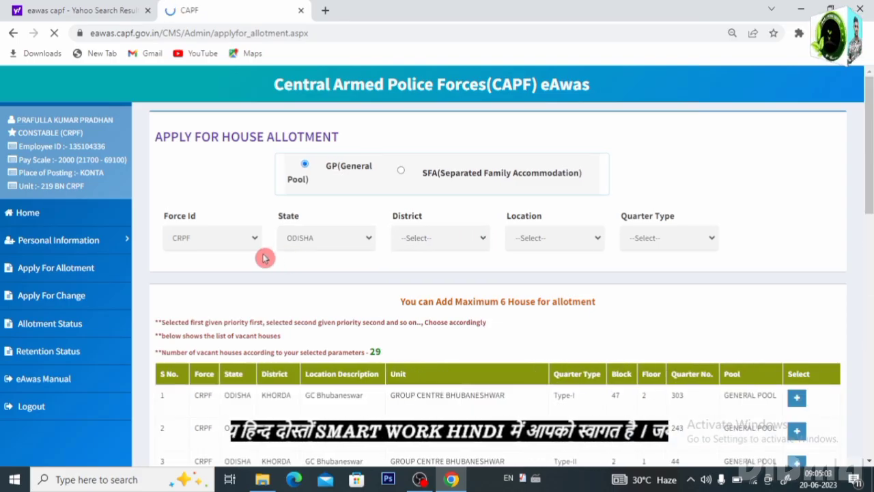
- Narrow the vacant houses to district KHORDA and location GC Bhubaneswar
left_click(420, 240)
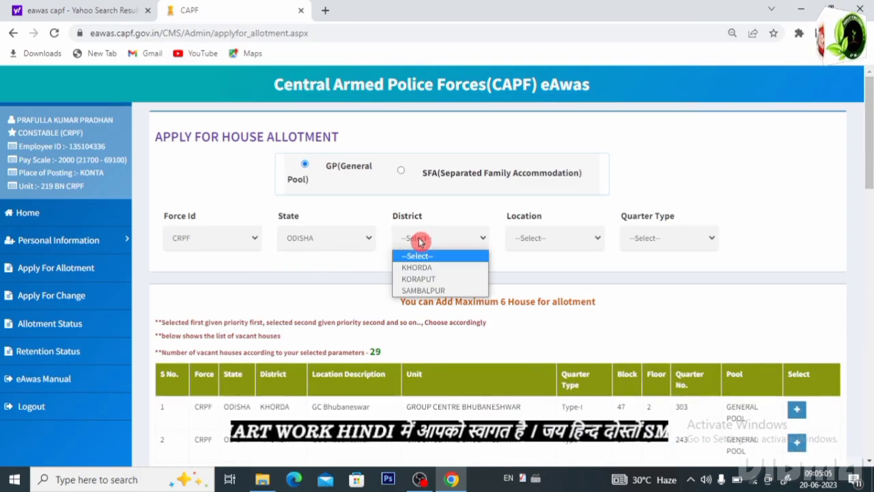
left_click(445, 267)
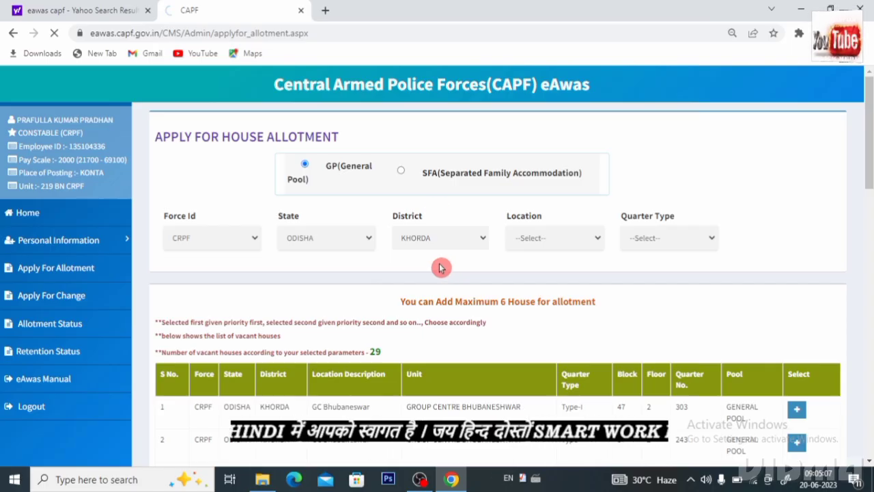
left_click(567, 239)
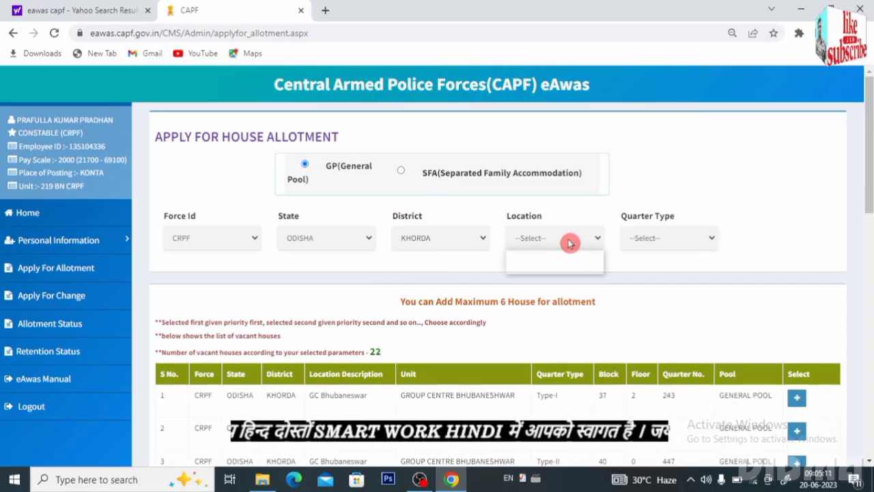
left_click(558, 269)
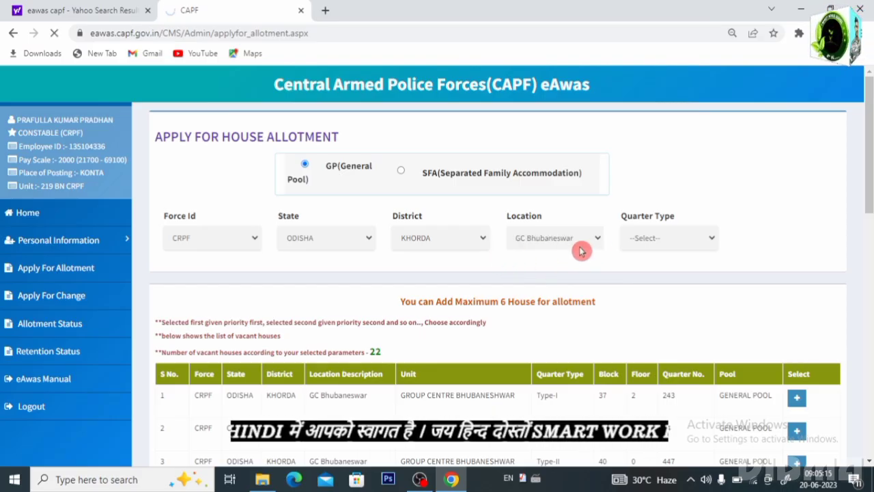
- Set the quarter type filter for the vacant houses to Type-II
left_click(646, 239)
left_click(649, 239)
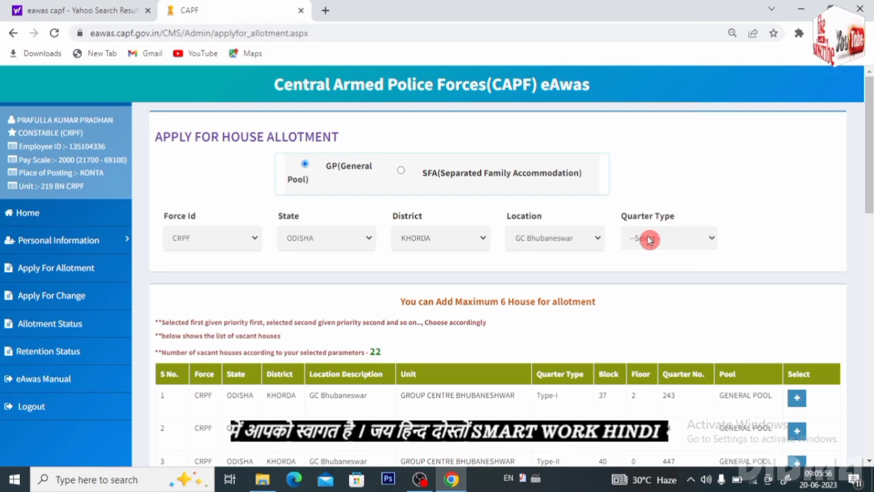
left_click(649, 238)
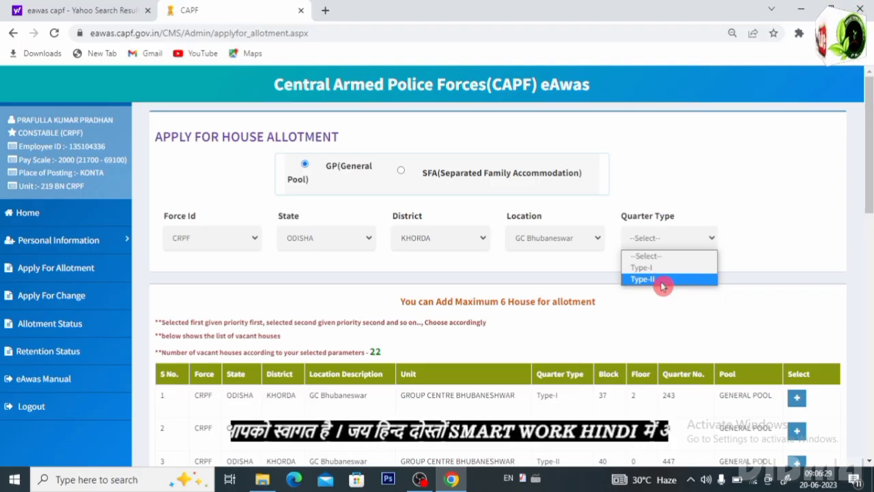
left_click(660, 280)
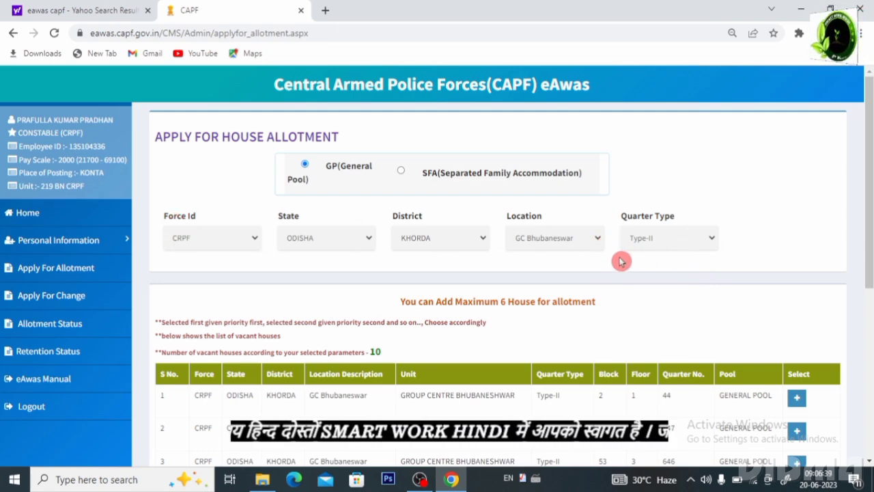
- Review the filtered houses and add quarter 447 in block 40, floor 0, to the priority list as first choice
scroll(615, 260, "down", 2)
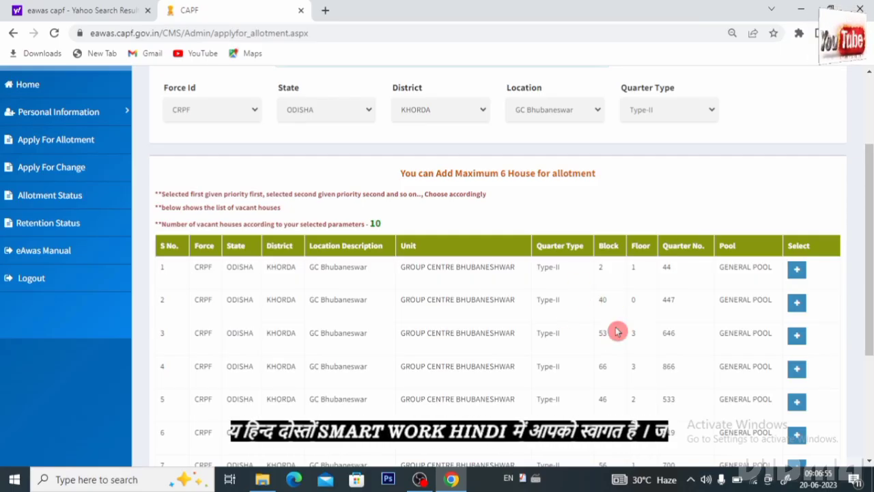
scroll(482, 331, "down", 3)
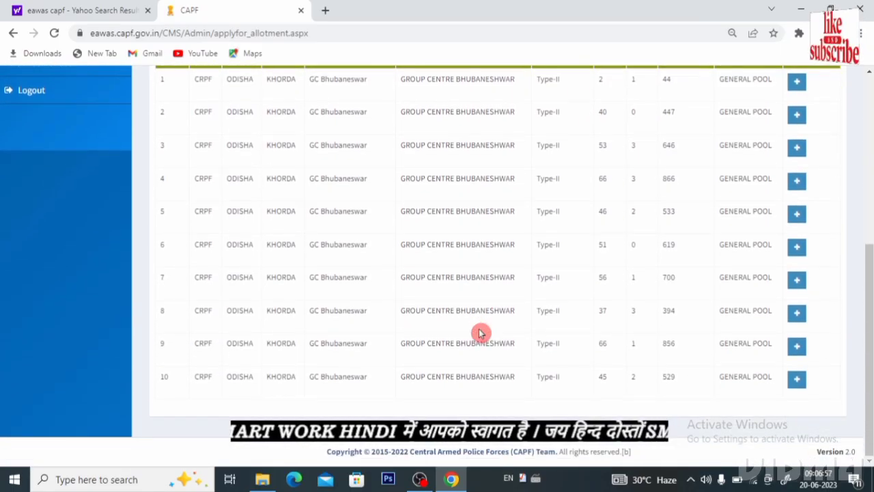
scroll(483, 330, "up", 3)
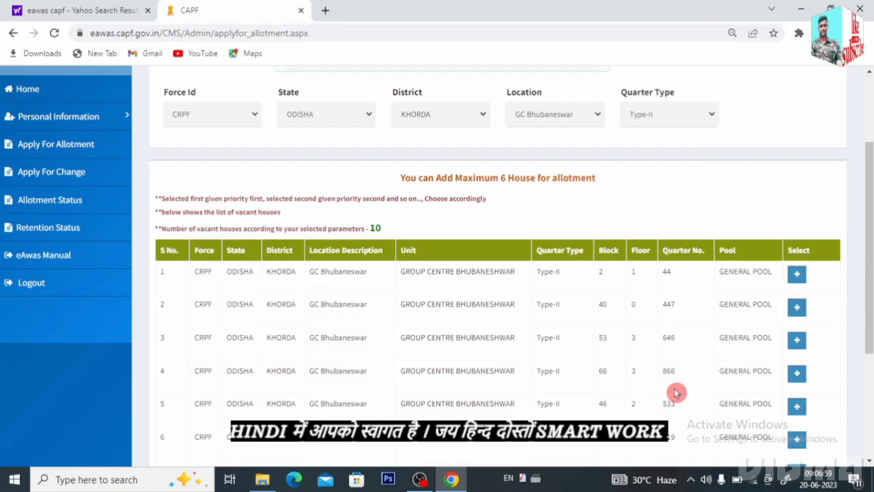
scroll(659, 399, "down", 1)
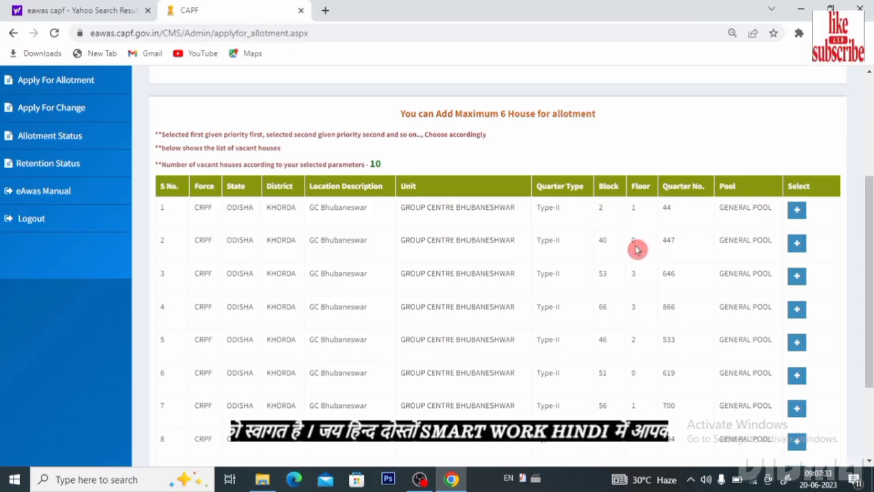
left_click(786, 248)
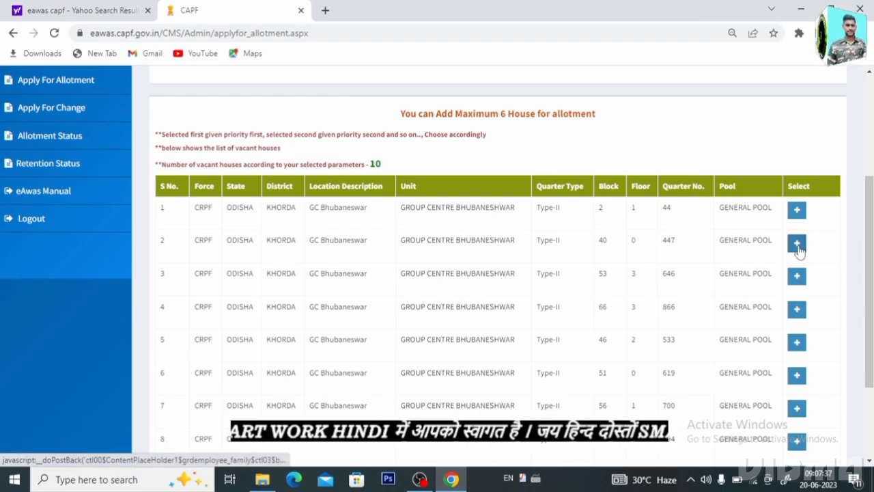
left_click(797, 248)
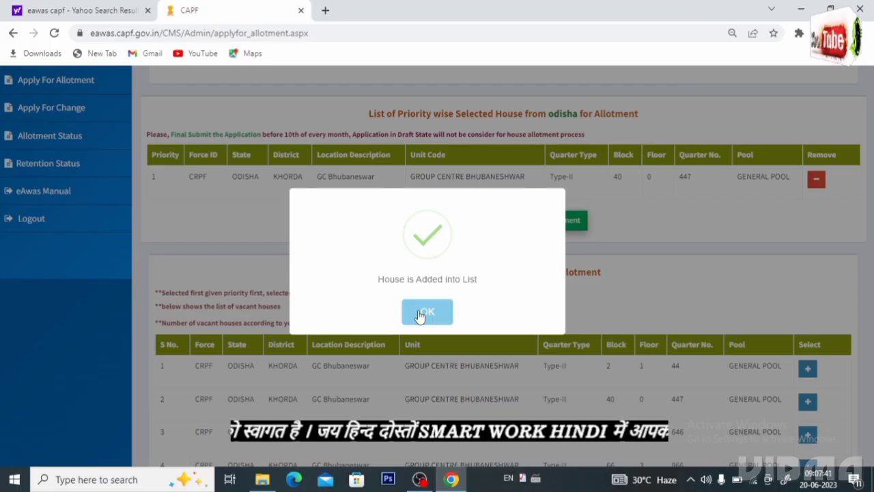
left_click(424, 312)
- Add quarter 619 in block 51, floor 0, to the priority list as second choice
scroll(424, 301, "up", 1)
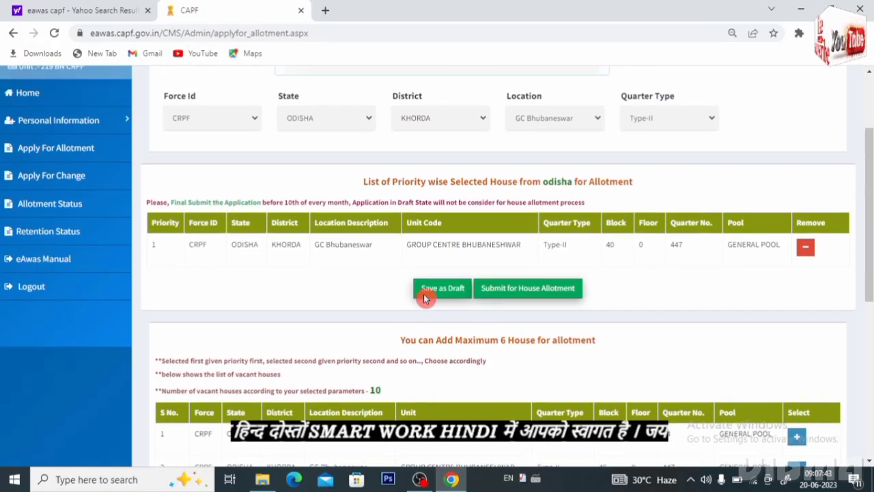
scroll(424, 299, "up", 1)
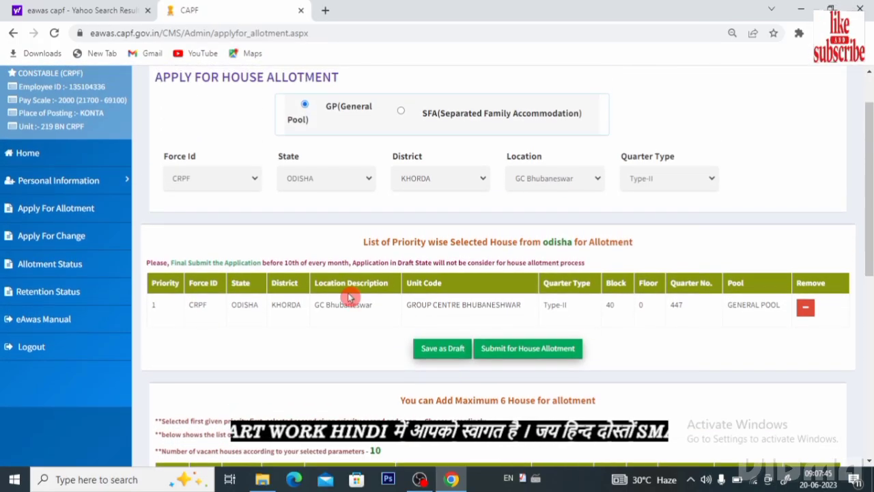
scroll(629, 341, "down", 1)
scroll(629, 342, "down", 5)
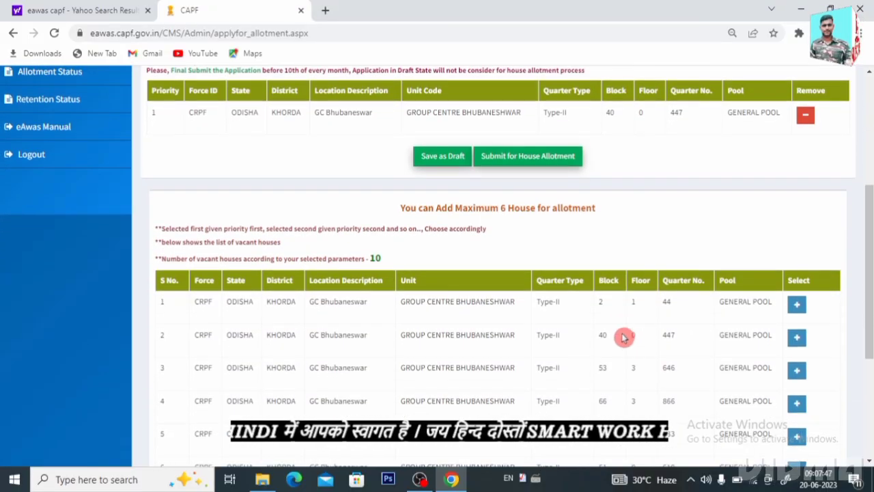
scroll(751, 315, "down", 1)
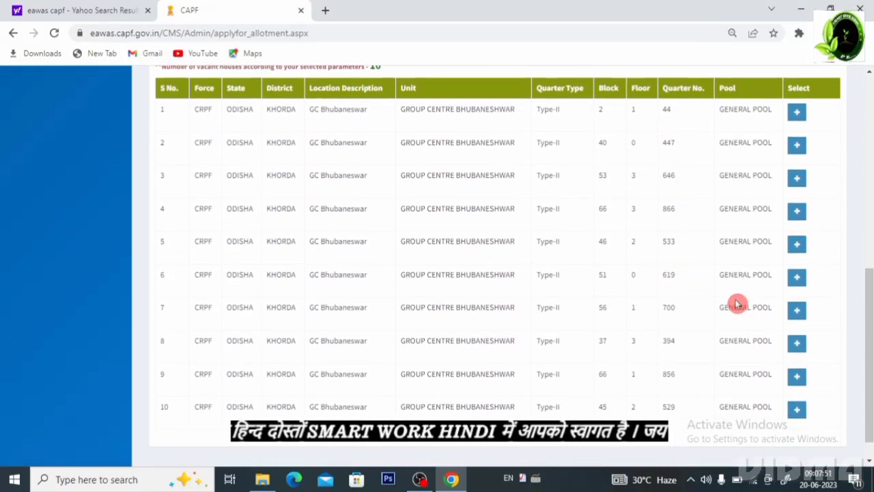
left_click(797, 277)
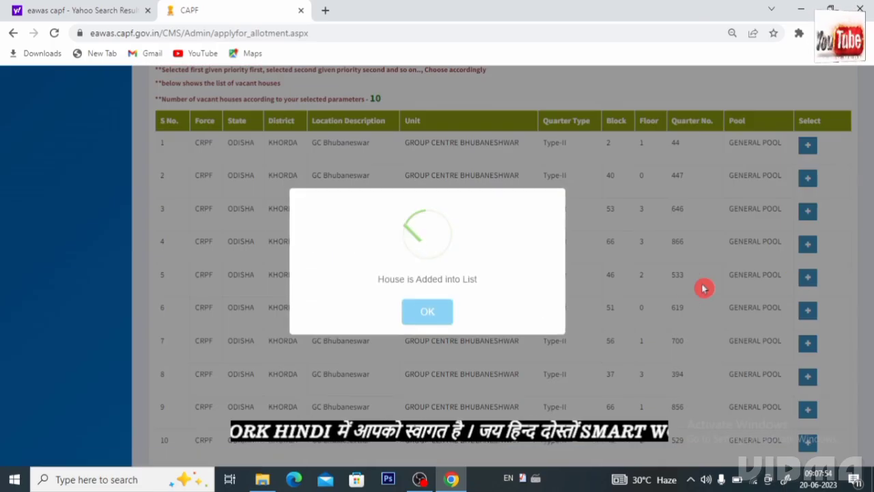
left_click(427, 316)
- Add quarter 700 in block 56, floor 1, to the priority list as third choice
scroll(751, 285, "down", 1)
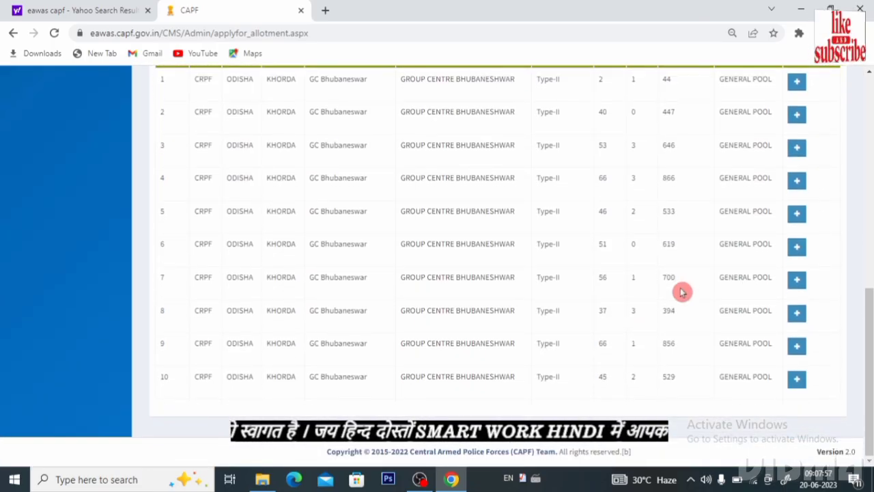
left_click(797, 280)
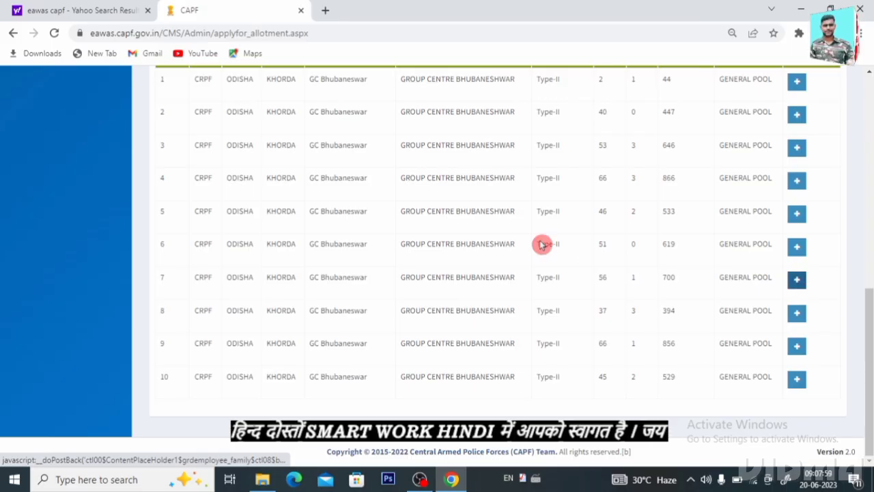
left_click(423, 316)
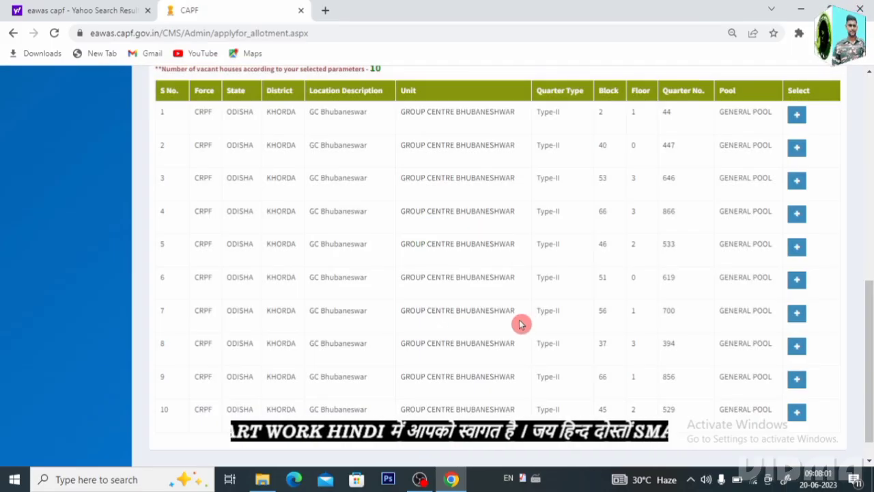
- Review the three prioritised houses and try to submit the application for house allotment
scroll(511, 324, "up", 6)
scroll(510, 323, "down", 2)
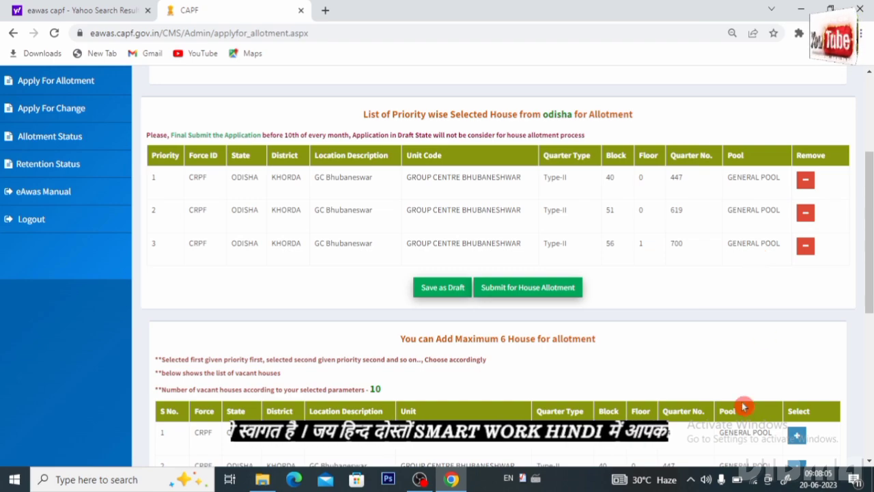
scroll(745, 405, "down", 2)
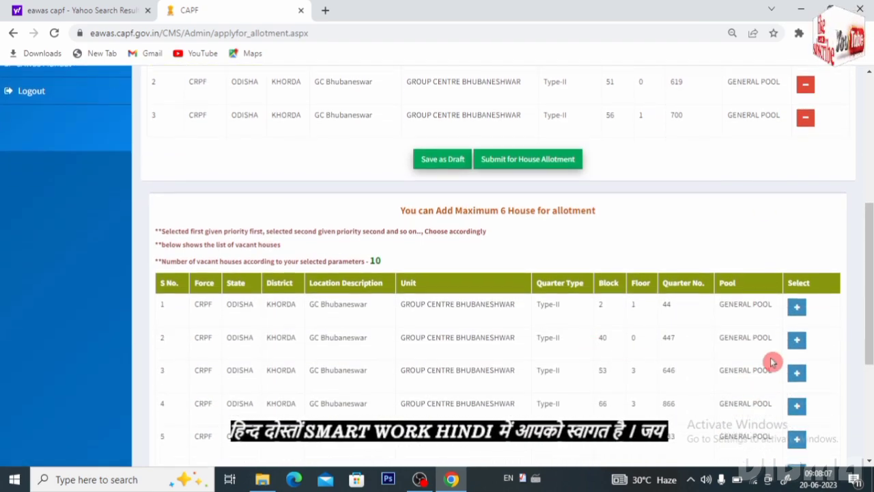
scroll(508, 305, "up", 2)
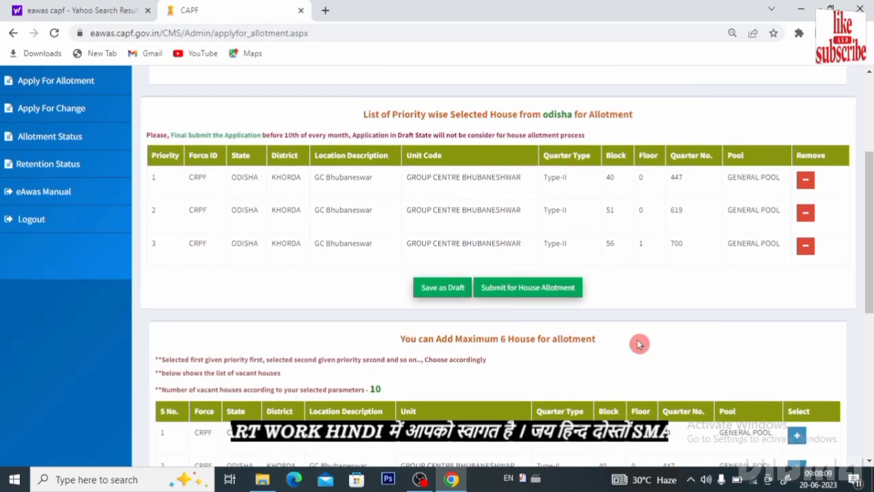
scroll(683, 390, "down", 2)
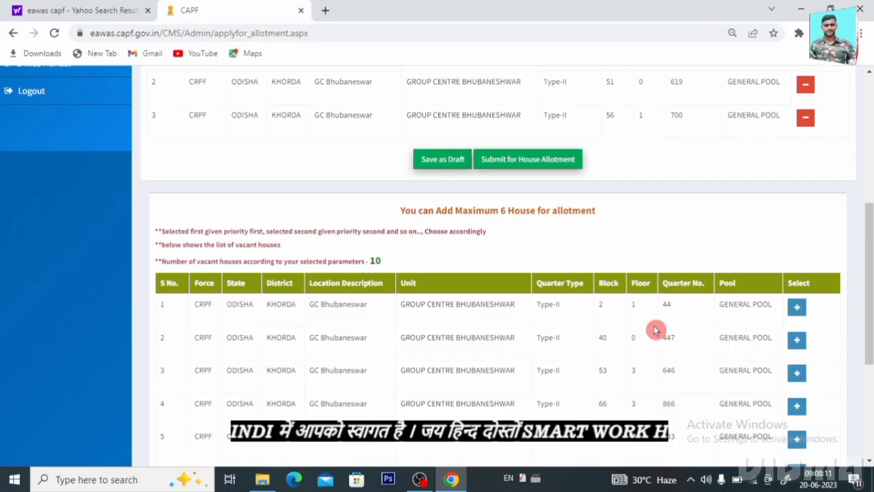
scroll(654, 330, "up", 3)
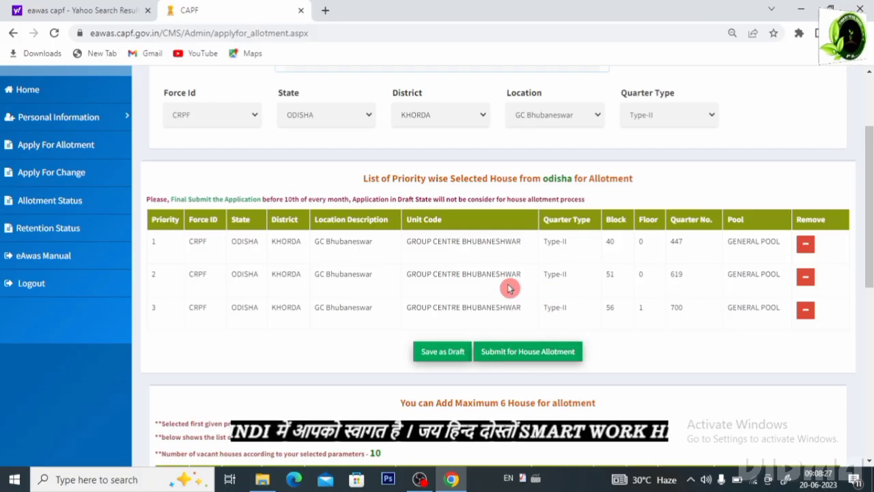
left_click(502, 352)
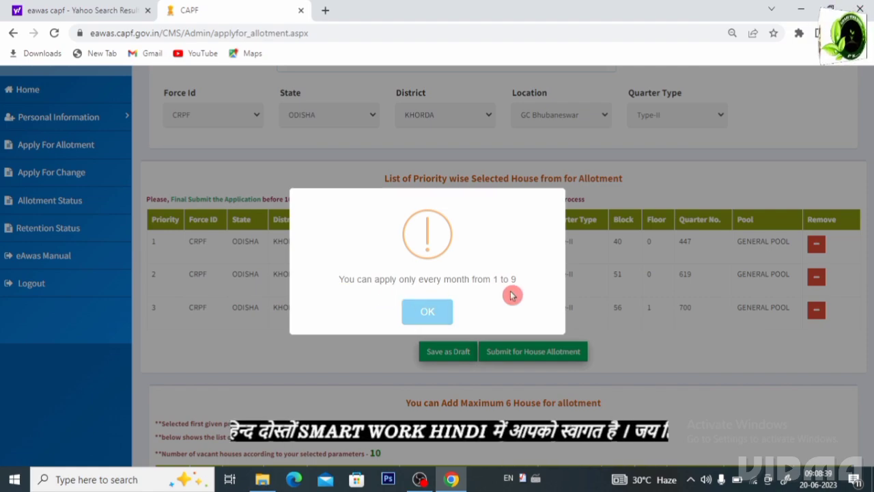
left_click(433, 316)
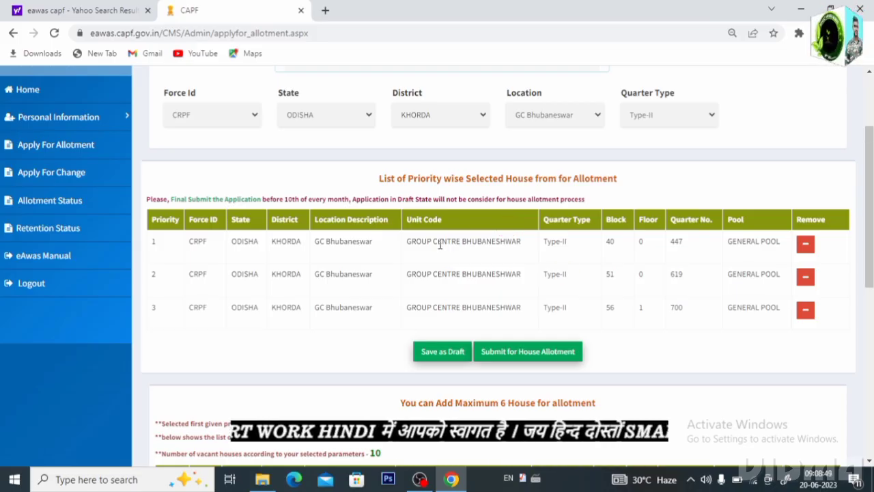
scroll(485, 295, "up", 1)
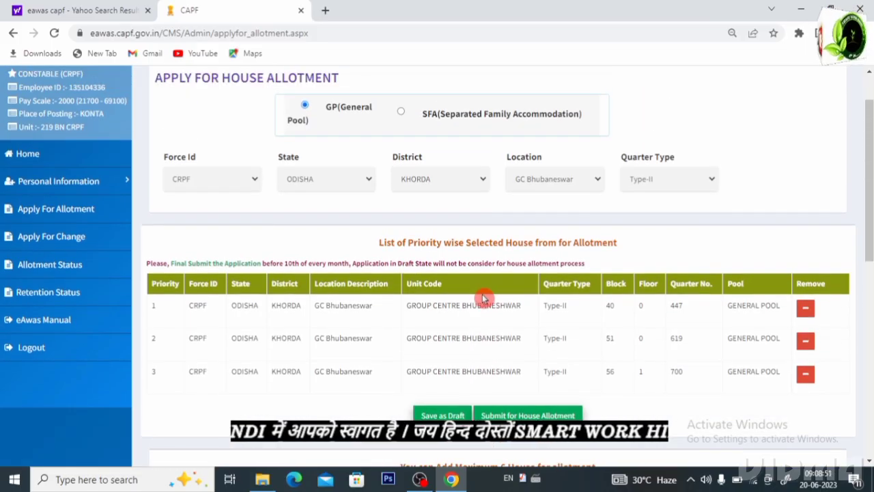
scroll(484, 295, "down", 1)
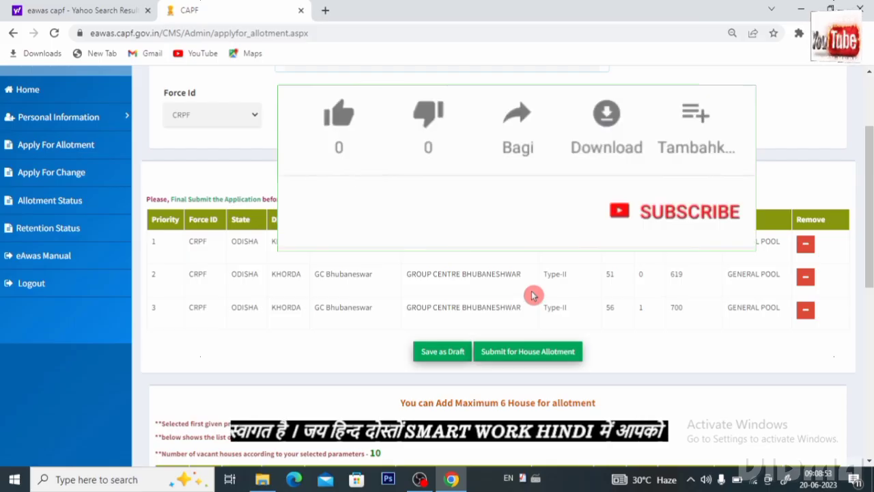